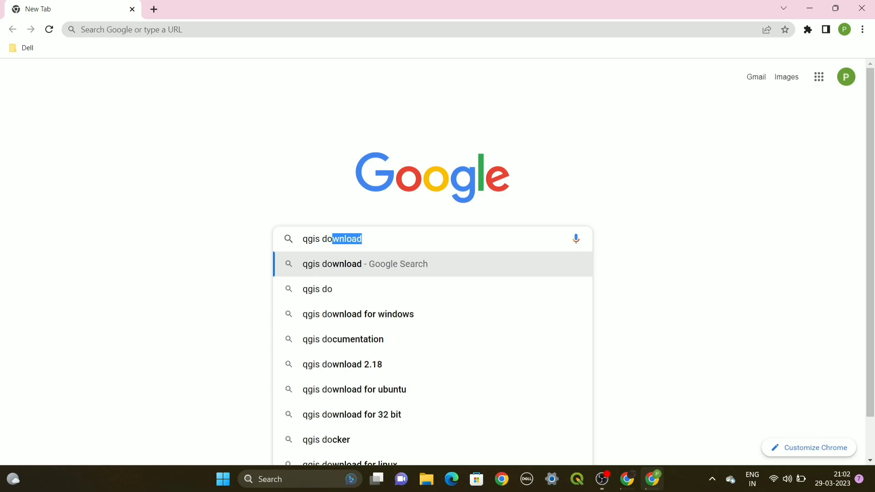
Step: Search Google for "qgis download" and open the Download QGIS page on qgis.org
text(d)
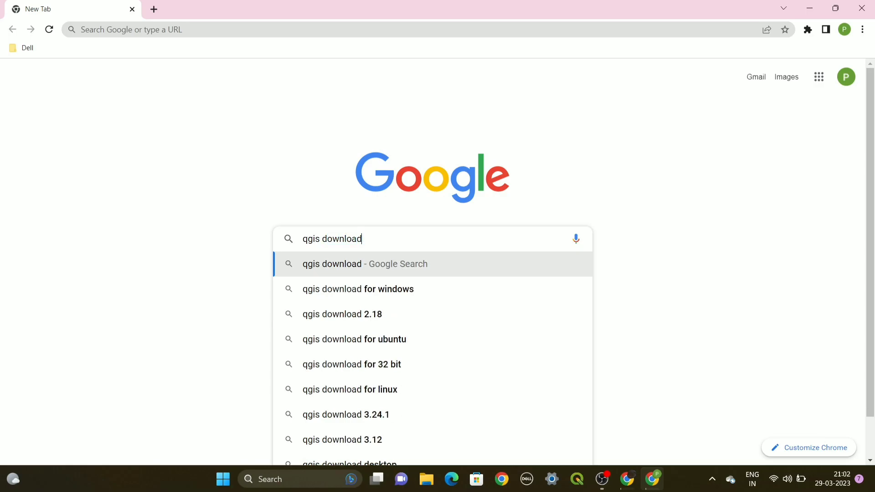
key(Return)
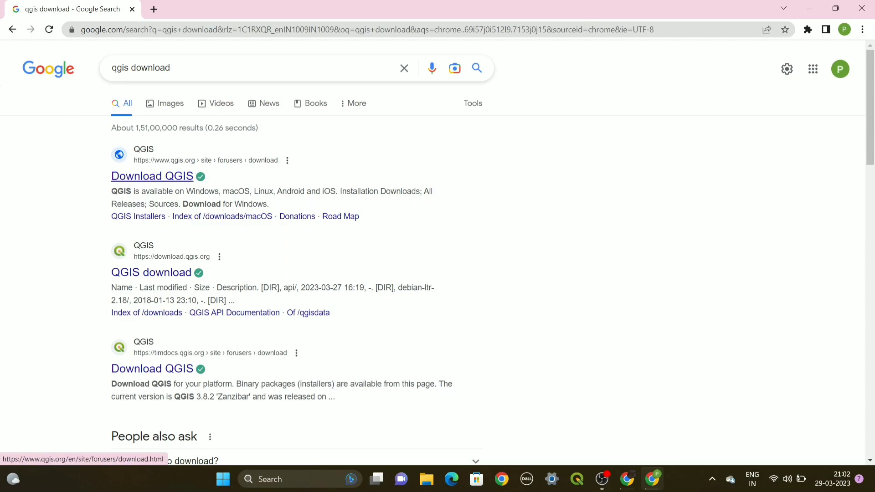
click(153, 176)
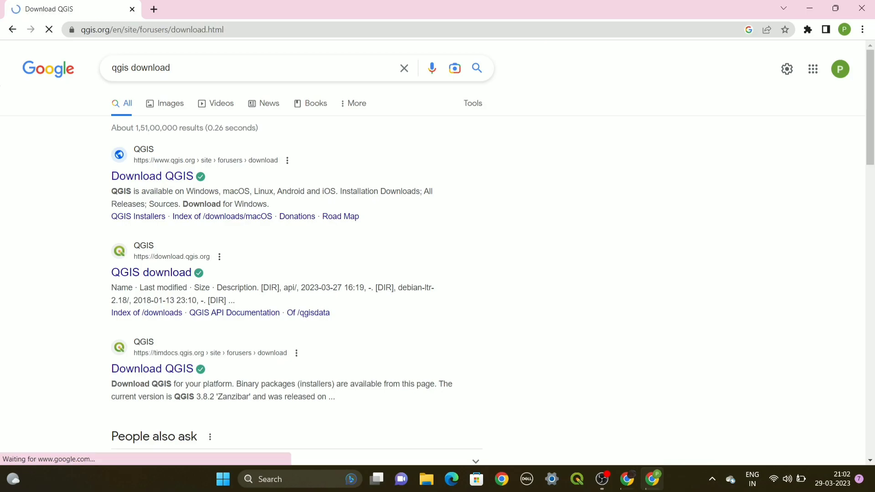
Step: Download the QGIS 3.30 installer for Windows and dismiss the thank-you message
scroll(401, 207, down, 10)
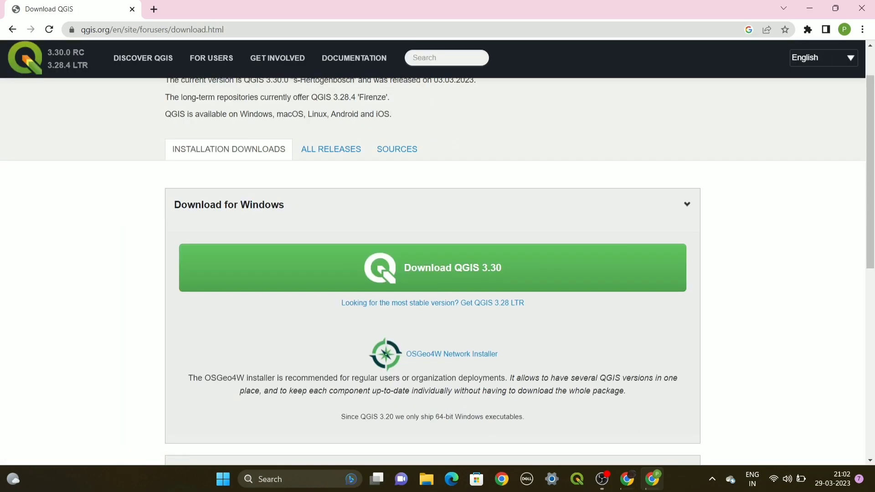
scroll(237, 201, up, 10)
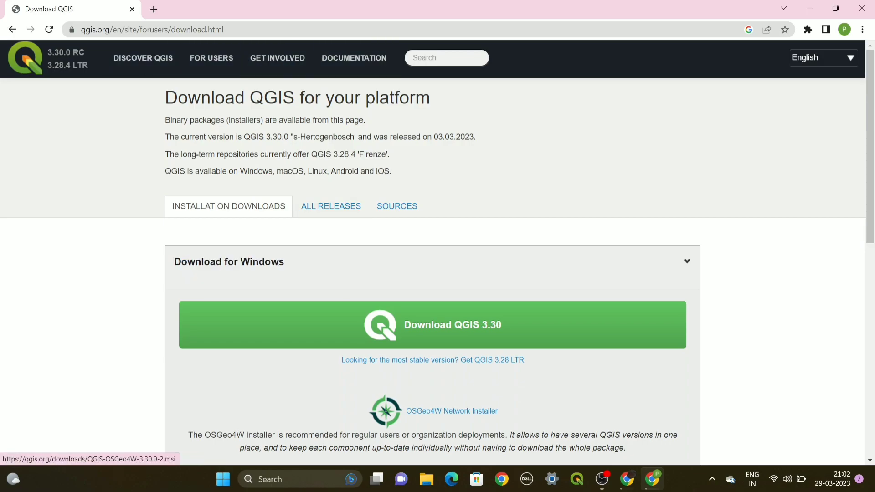
click(433, 324)
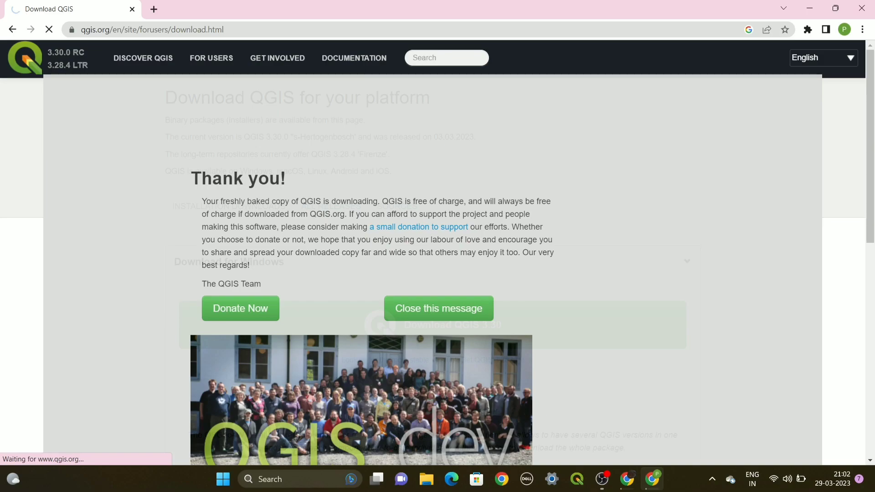
click(438, 308)
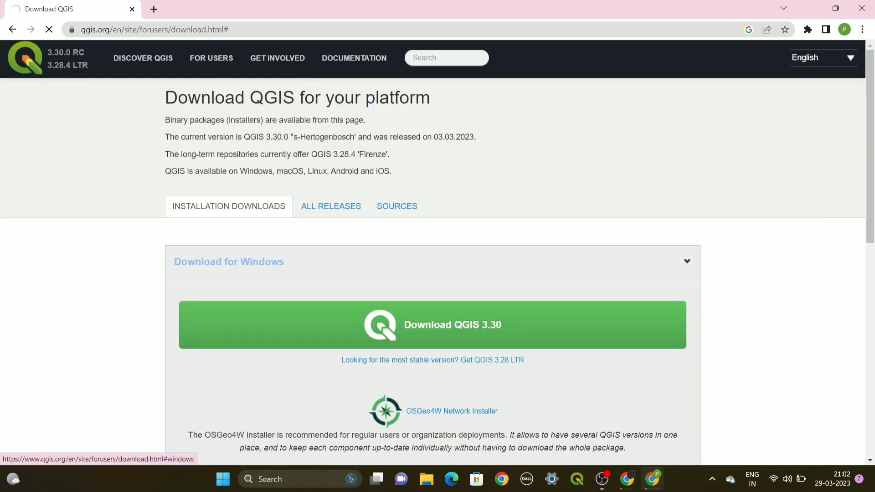
click(438, 310)
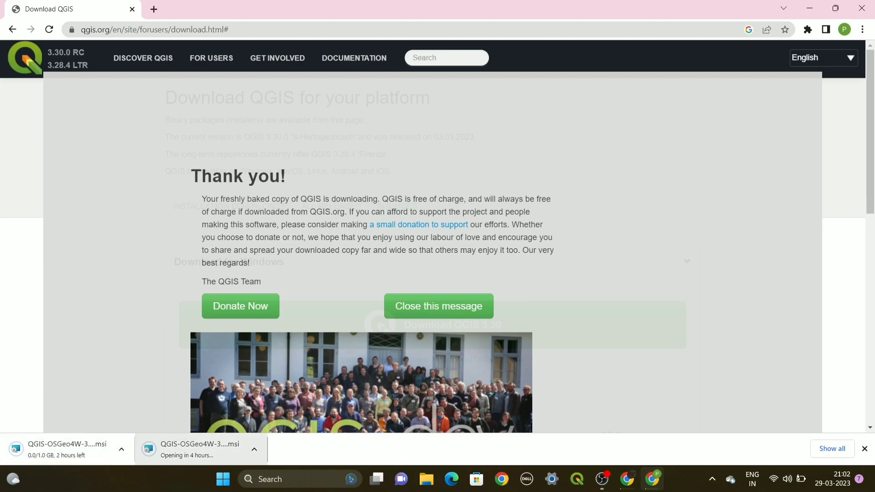
Step: Show the browser's download list and cancel the duplicate download QGIS-OSGeo4W-3.30.0-2.msi
click(863, 29)
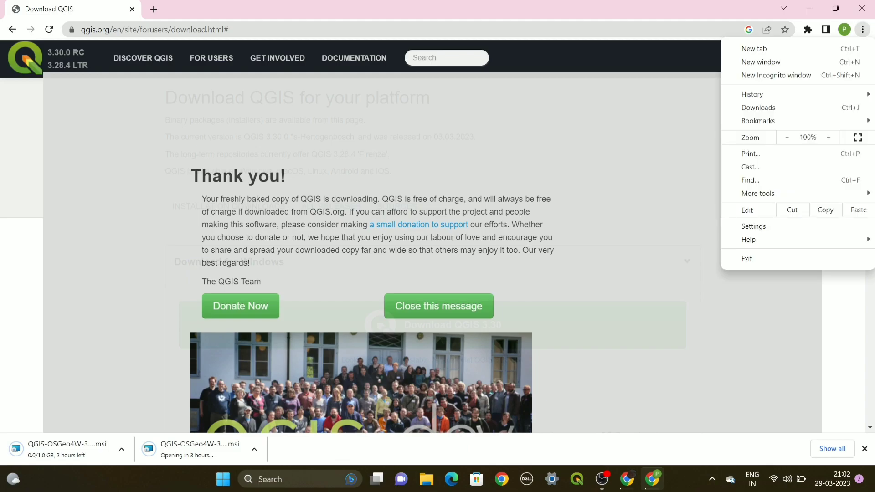
click(757, 107)
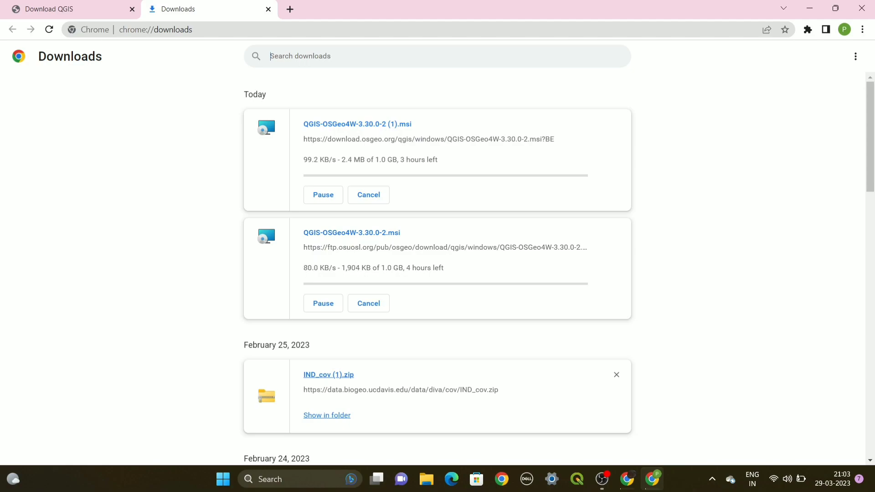
click(323, 303)
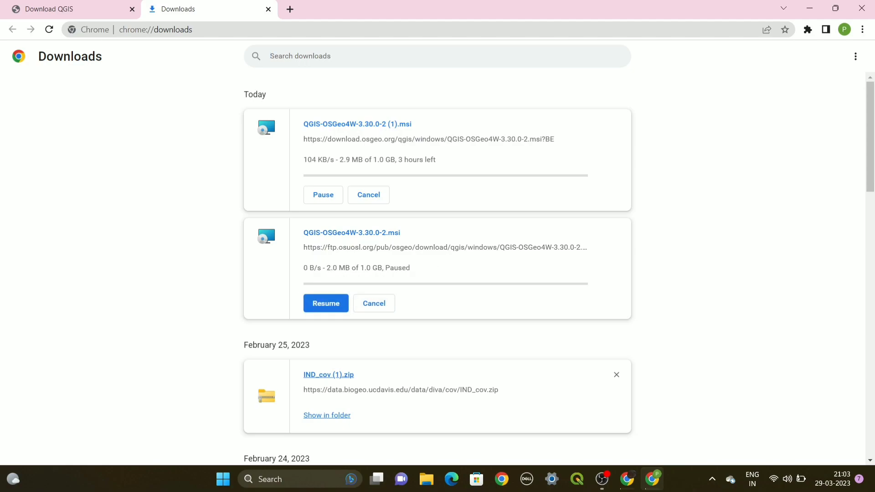
click(373, 303)
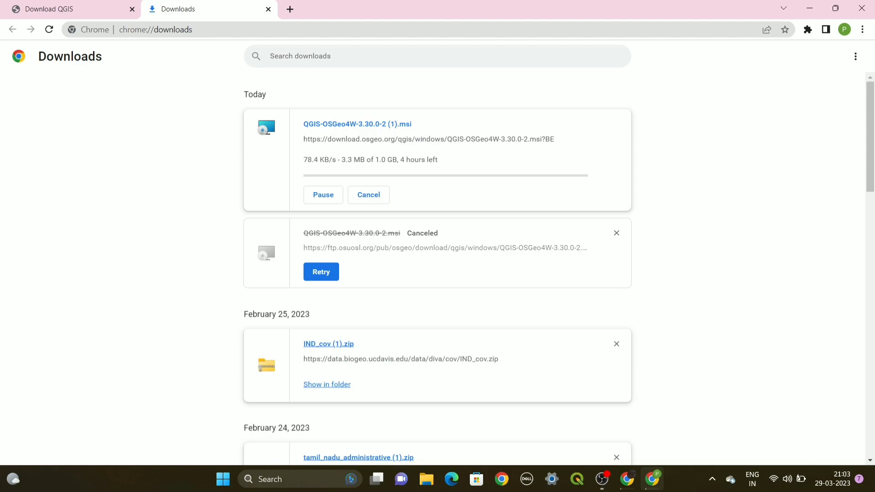
right_click(418, 239)
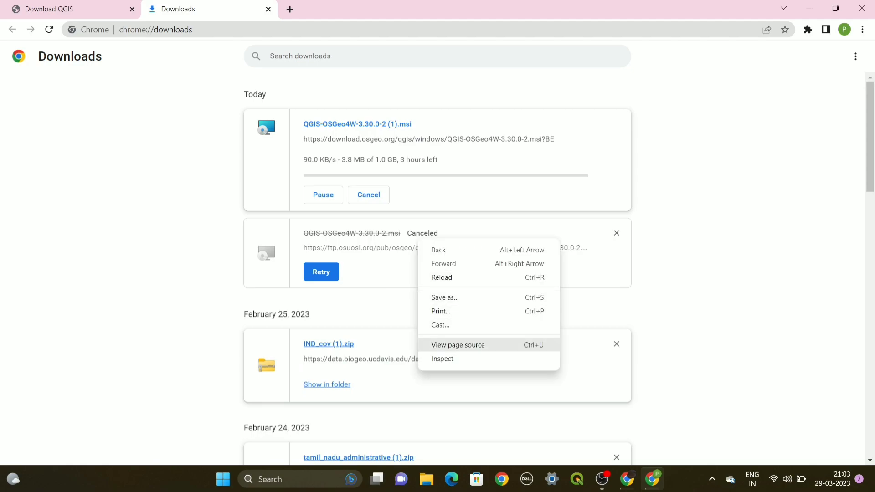
key(Escape)
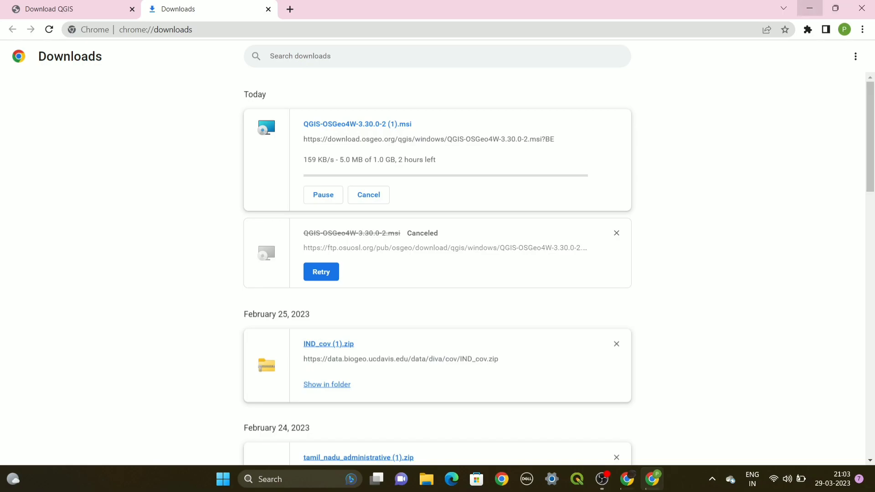
Step: Check the QGIS installer's download progress in the other Chrome window, minimizing both browser windows
click(809, 8)
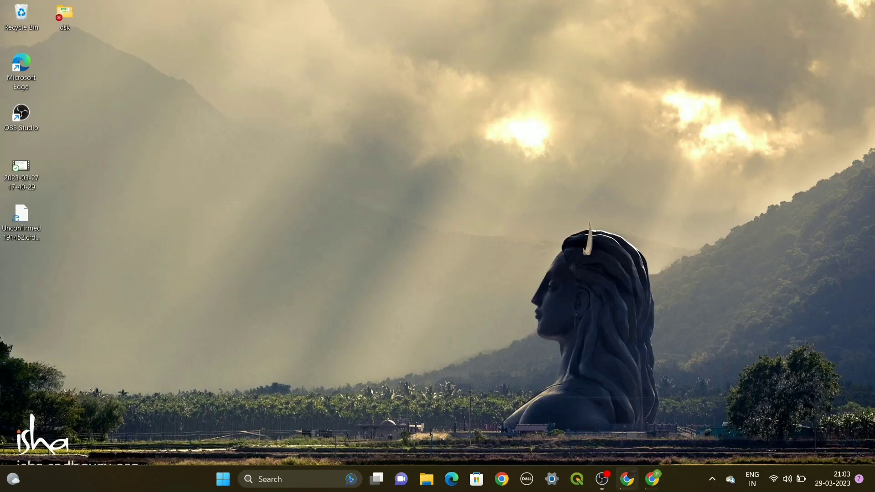
click(627, 479)
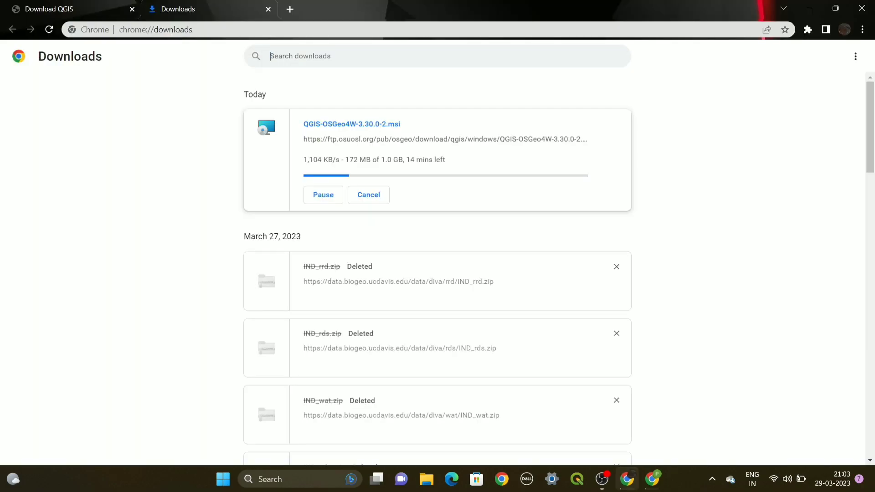
click(809, 8)
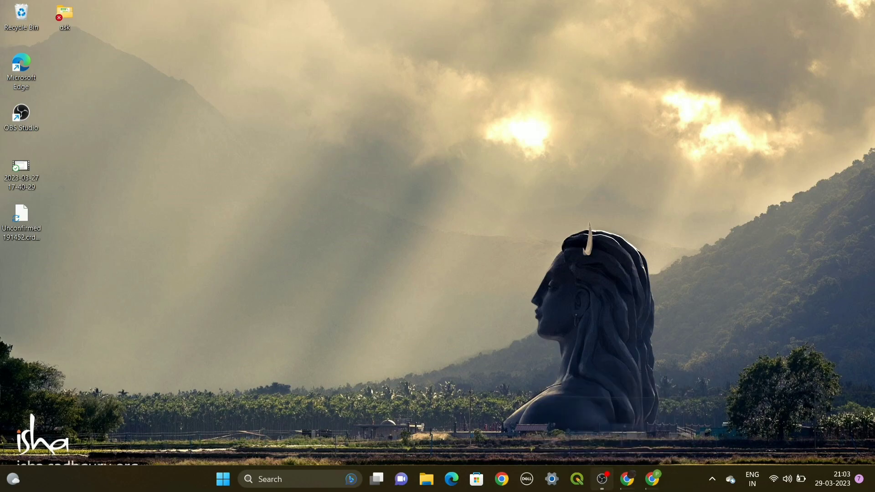
click(601, 479)
click(861, 261)
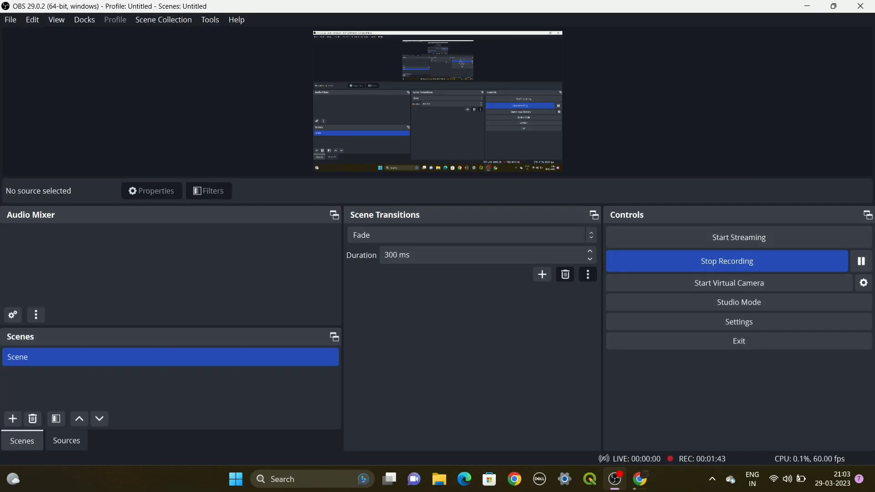
key(alt+Tab)
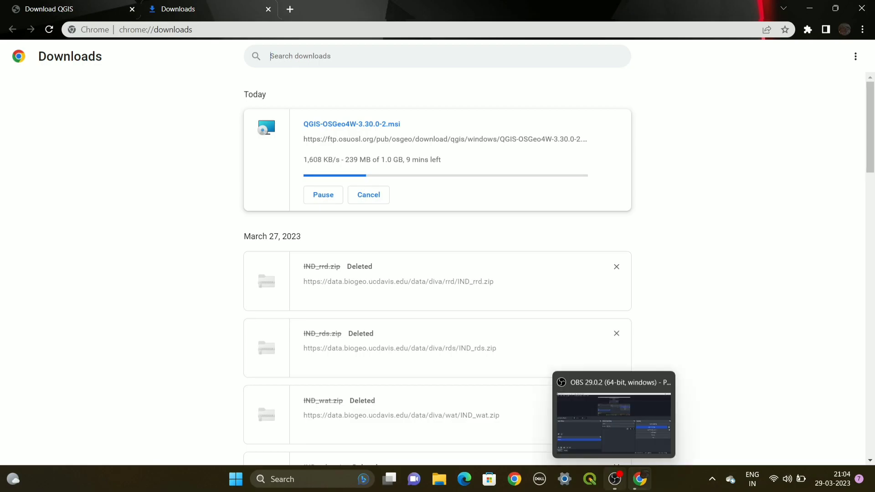
click(614, 479)
click(860, 261)
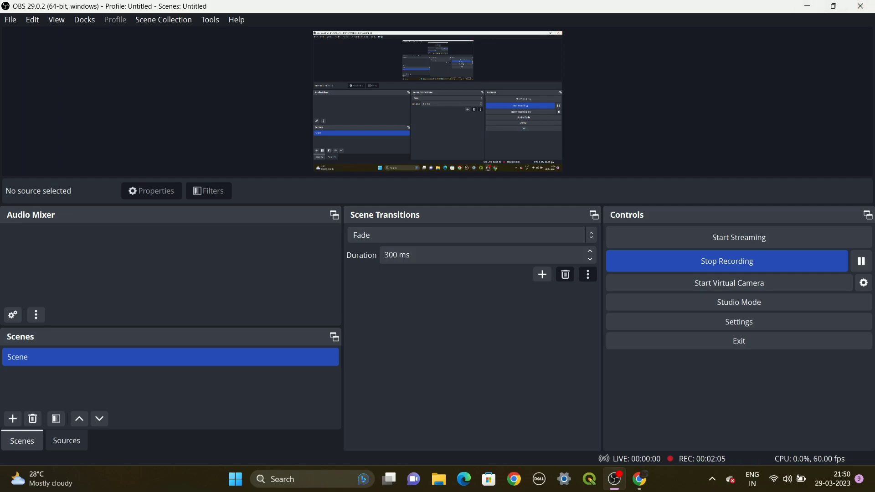
click(807, 5)
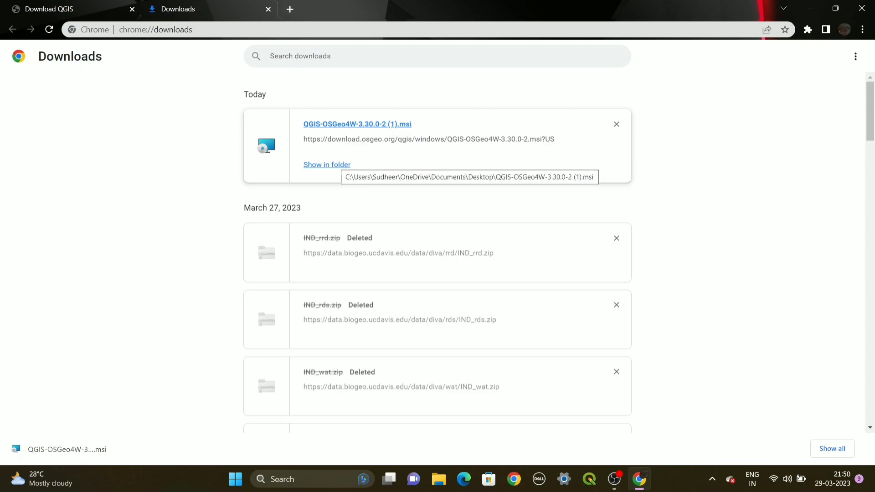
Step: Launch the downloaded installer QGIS-OSGeo4W-3.30.0-2 (1) and clear the folder and browser windows away from its setup wizard
click(326, 164)
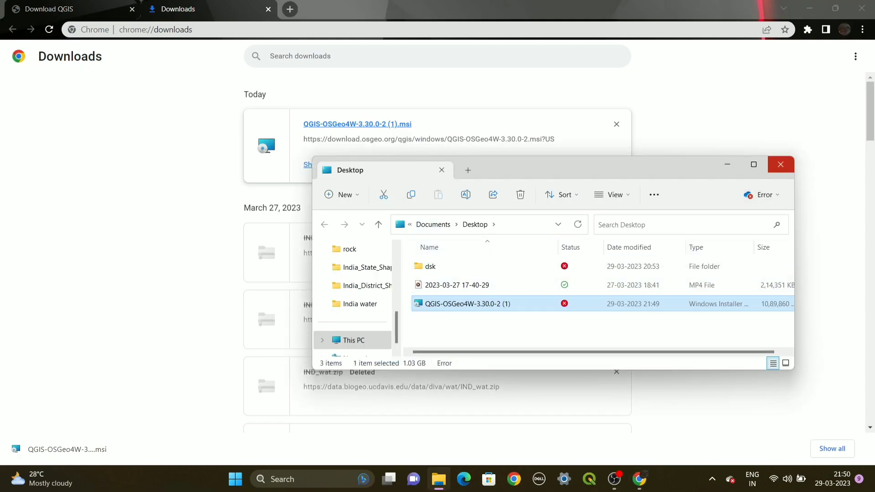
click(780, 164)
click(357, 124)
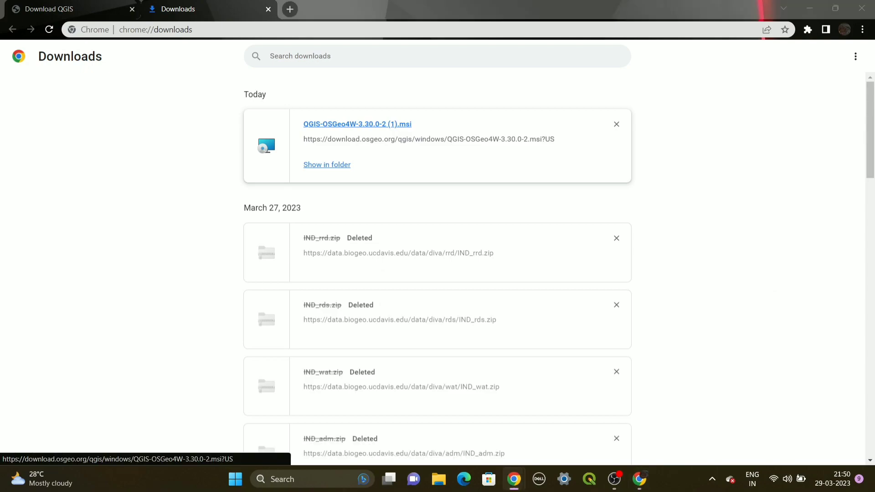
click(326, 165)
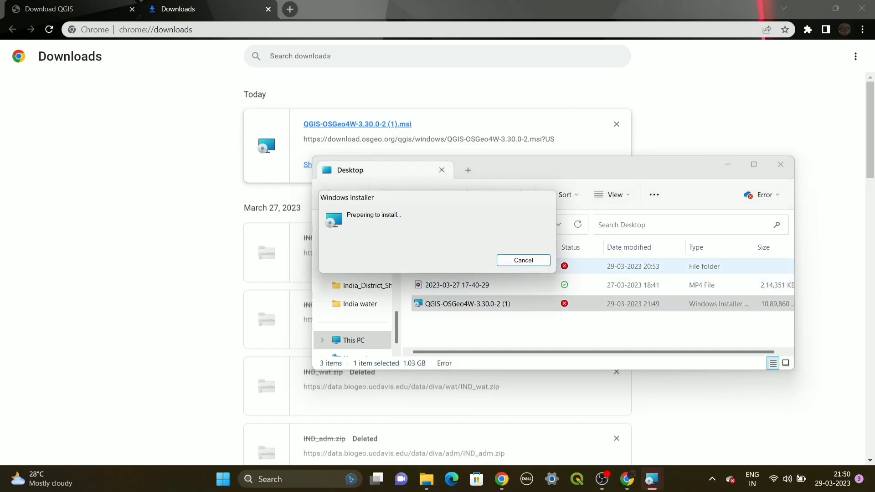
key(Escape)
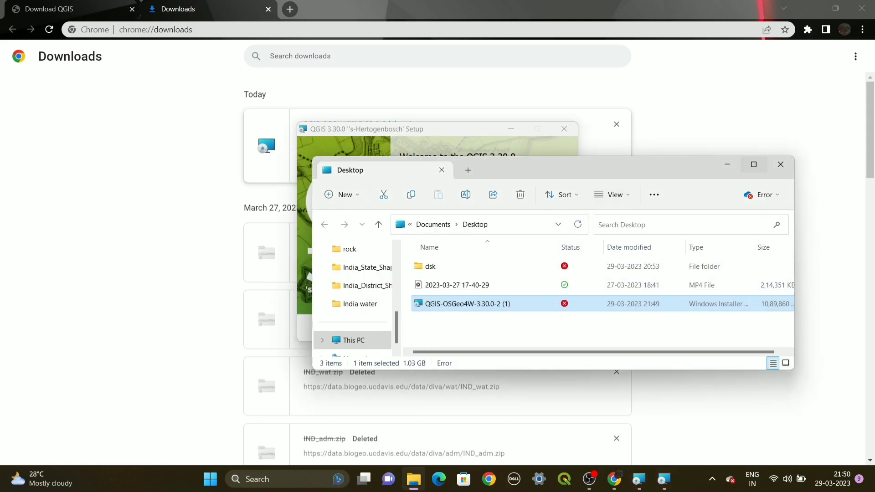
click(780, 164)
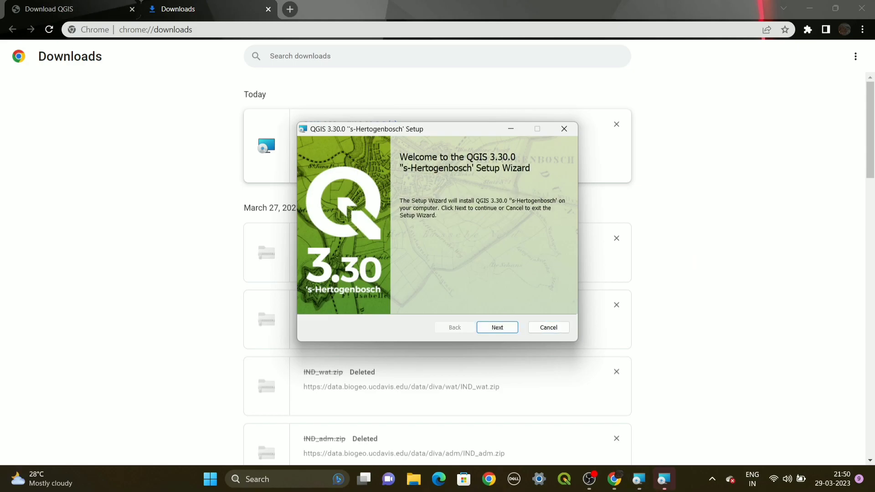
click(809, 8)
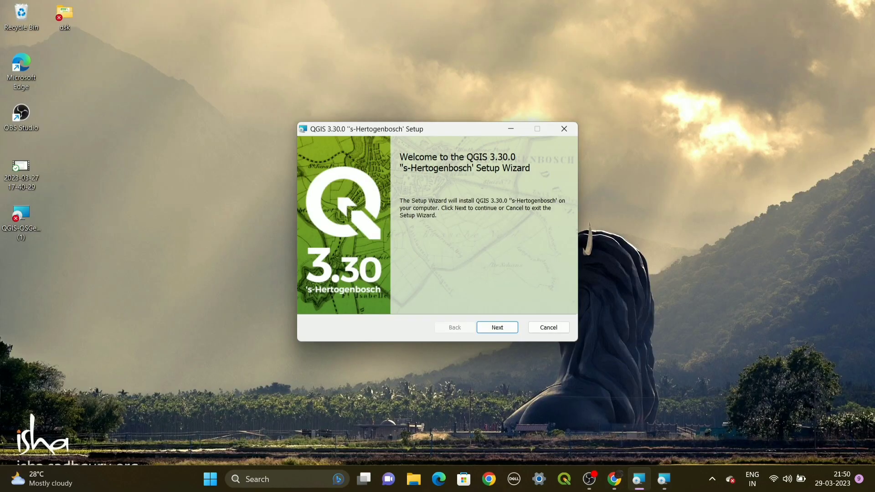
Step: Start the QGIS 3.30.0 setup wizard and accept the terms of the End-User License Agreement
key(Return)
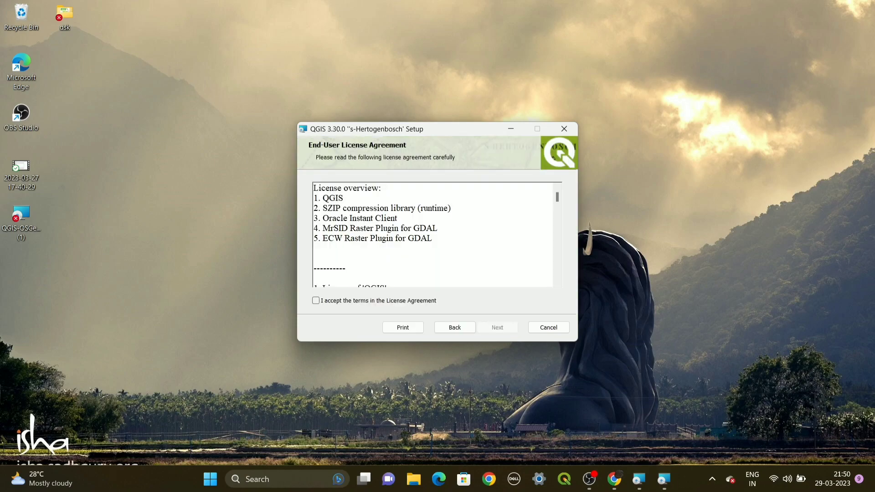
key(alt+a)
key(Tab)
key(Tab)
key(Tab)
key(Return)
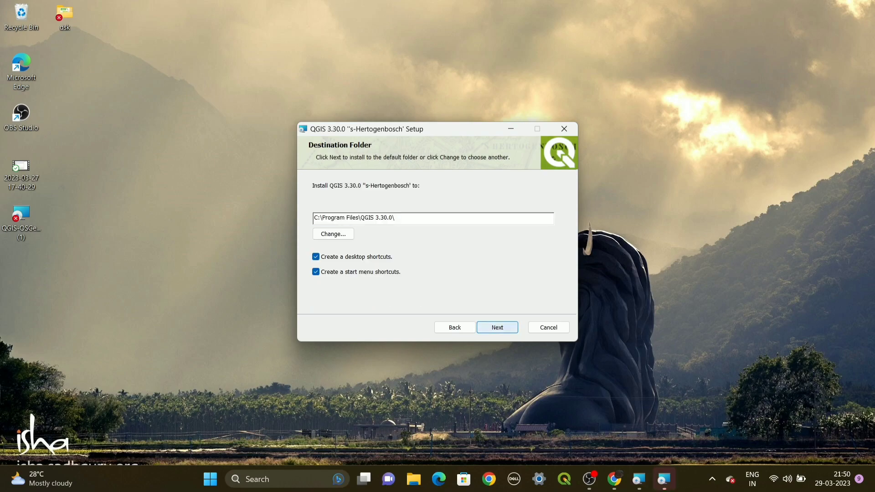
Step: Install QGIS to C:\Program Files\QGIS 3.30.0\ with desktop and start menu shortcuts, and finish the wizard
key(Return)
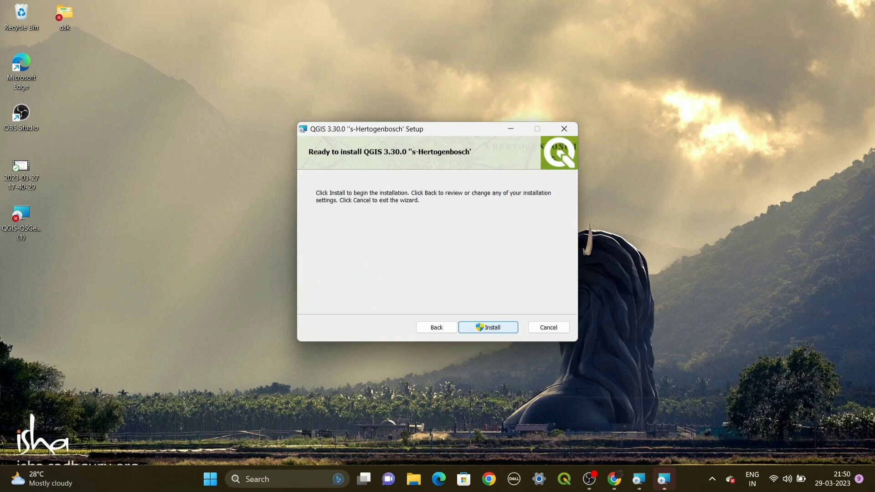
key(Return)
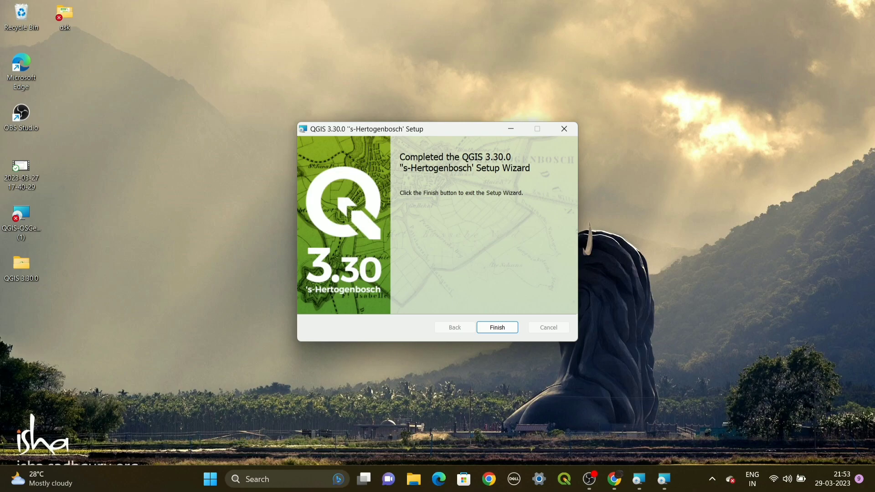
click(497, 327)
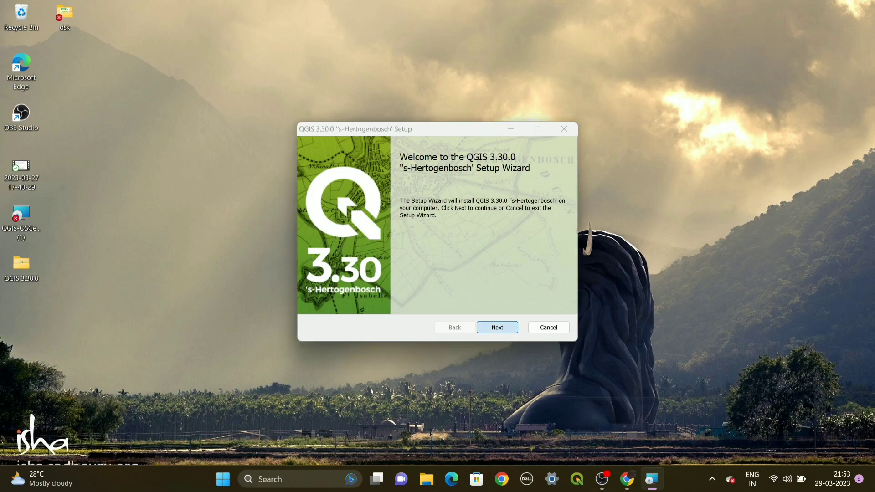
Step: Cancel the duplicate QGIS 3.30.0 setup wizard and exit it
key(Return)
click(564, 129)
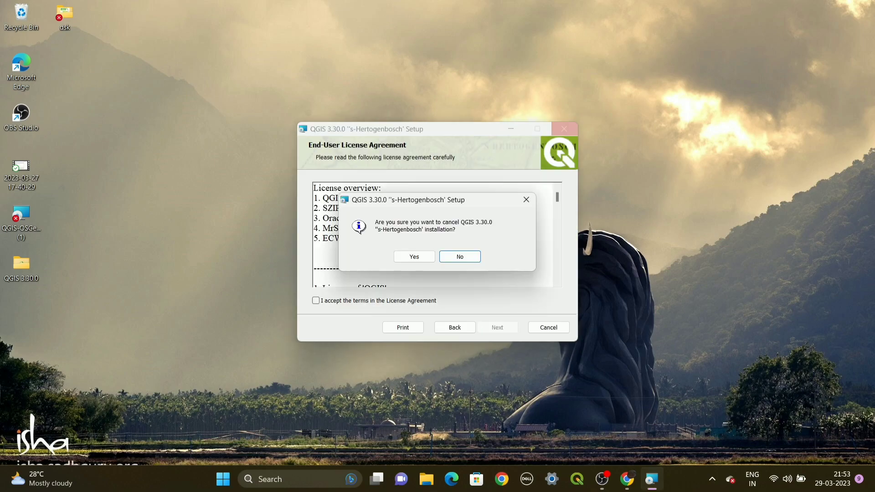
key(Return)
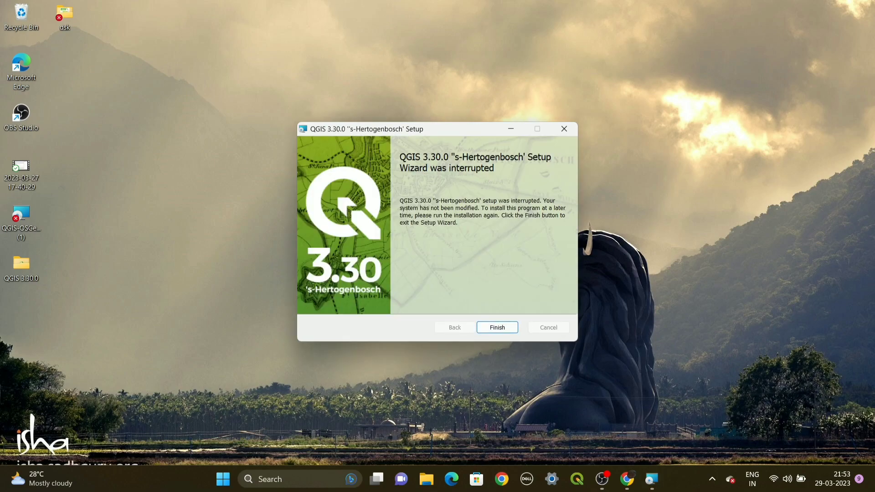
key(Return)
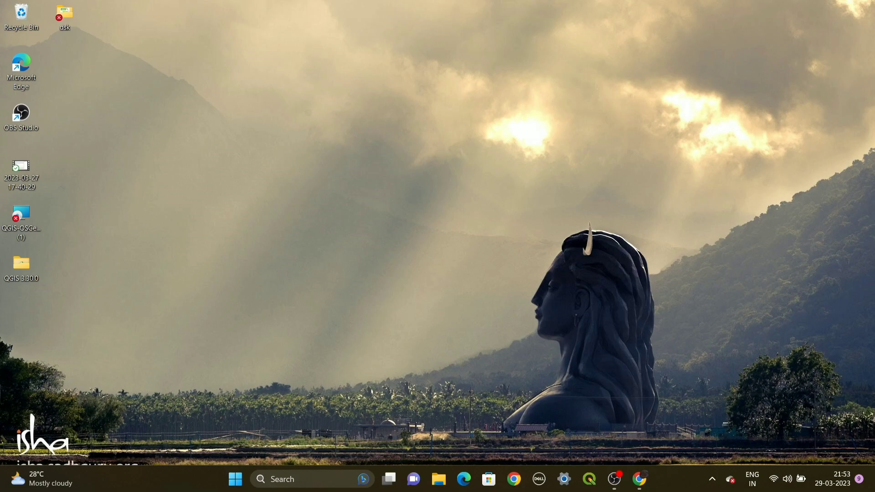
Step: Move the QGIS 3.30.0 folder to an empty area of the desktop and refresh the desktop
right_click(335, 163)
key(Escape)
drag(22, 267, 253, 119)
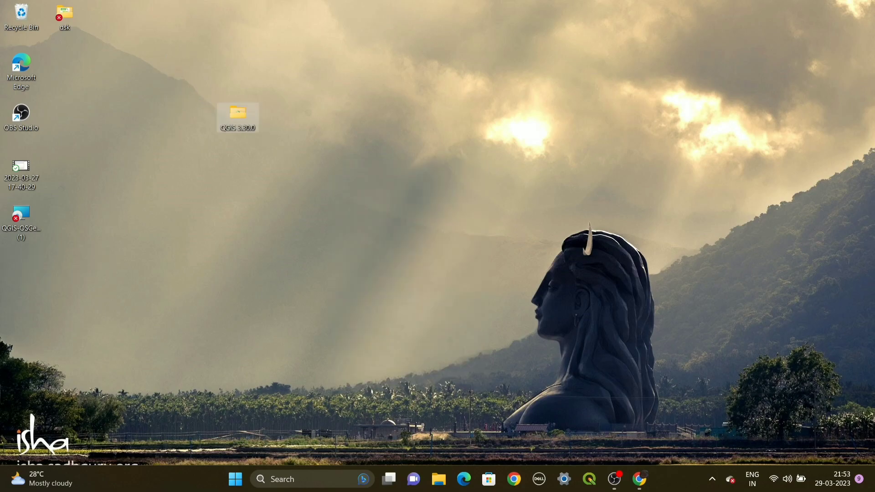
right_click(467, 86)
click(491, 134)
right_click(409, 107)
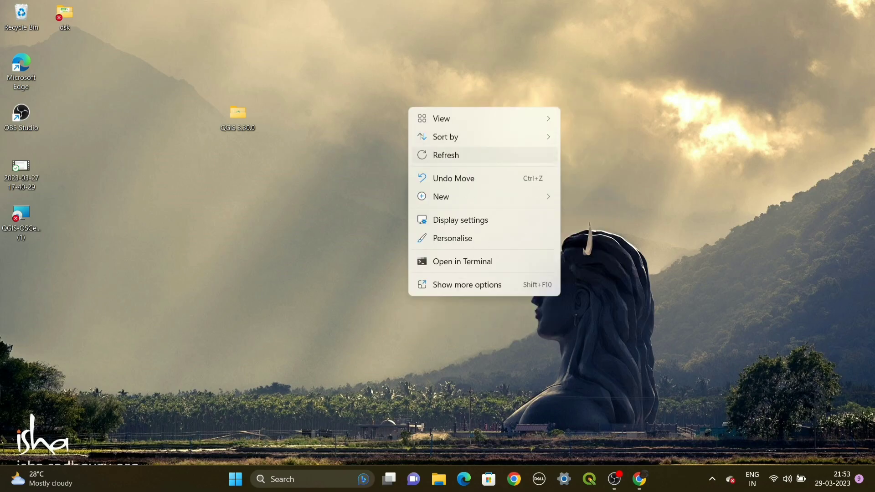
click(446, 154)
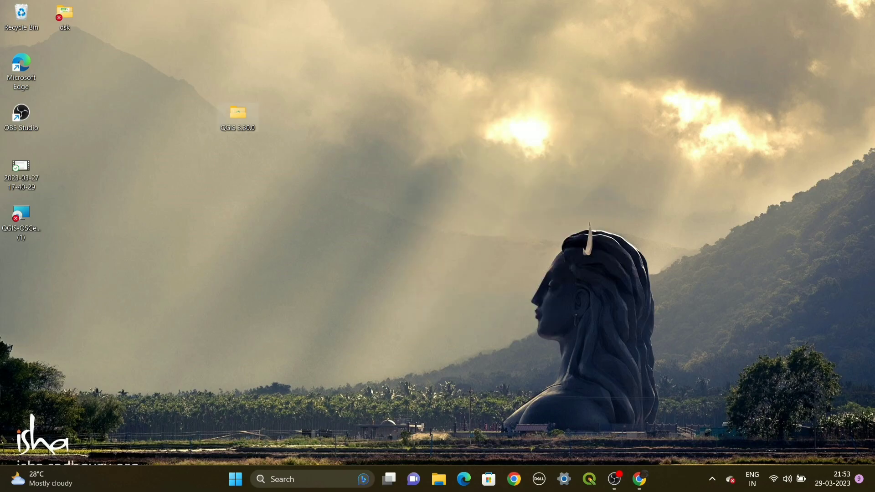
Step: Open the QGIS 3.30.0 folder and arrange its window so the shortcuts and part of the desktop are both visible
double_click(238, 116)
click(754, 164)
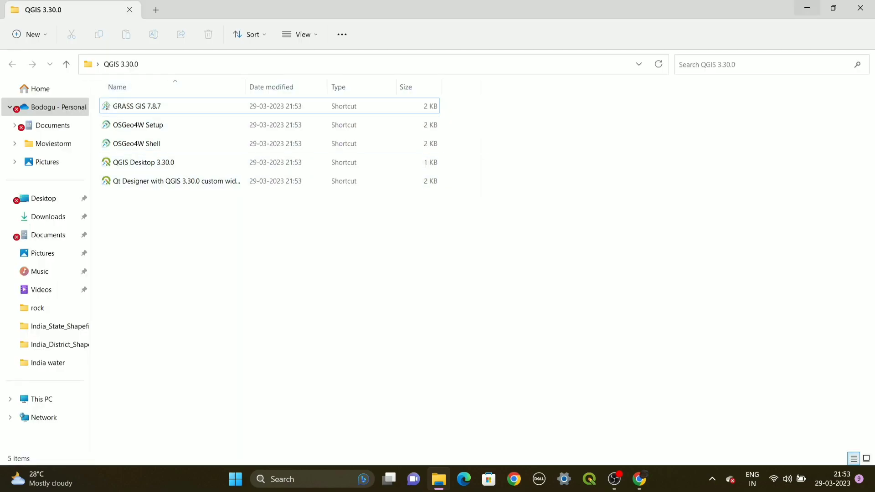
click(833, 8)
drag(589, 167, 267, 14)
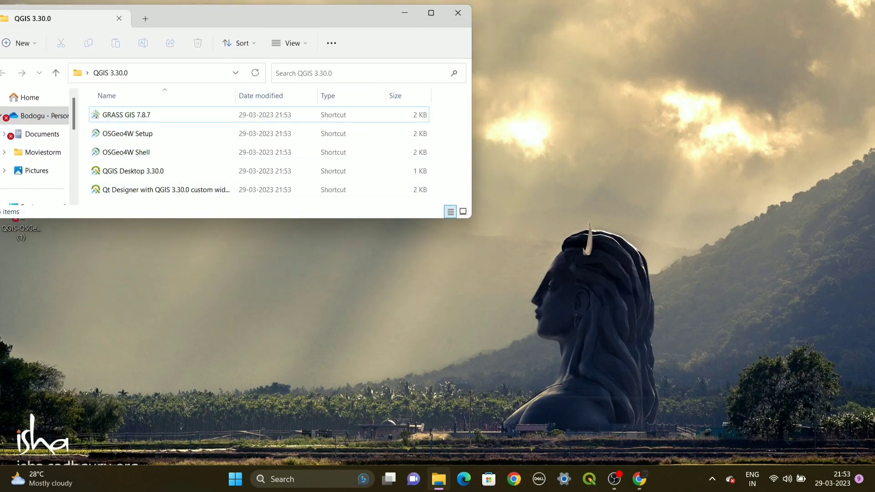
drag(214, 218, 214, 329)
Step: Move the QGIS Desktop 3.30.0 shortcut out of the folder onto the desktop and show the bare desktop
click(137, 171)
drag(136, 171, 540, 114)
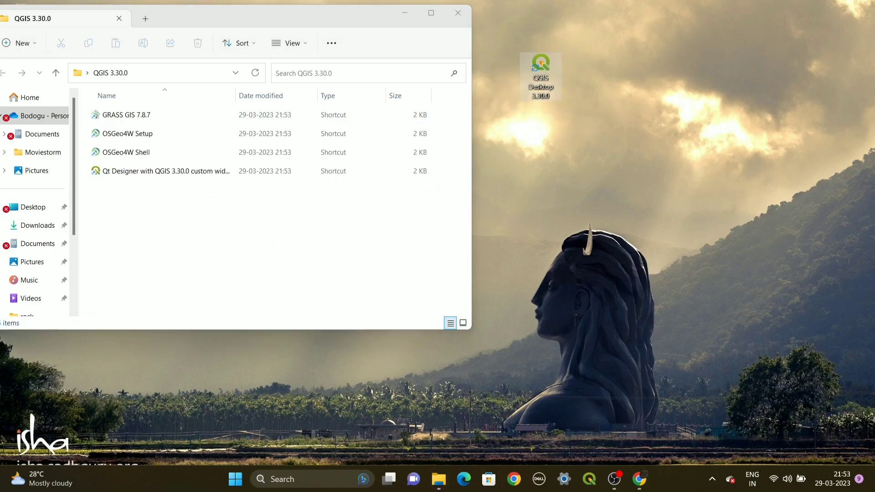
key(super+d)
Step: Refresh the desktop, place the QGIS Desktop 3.30.0 shortcut near the OBS Studio icon and launch QGIS
right_click(465, 188)
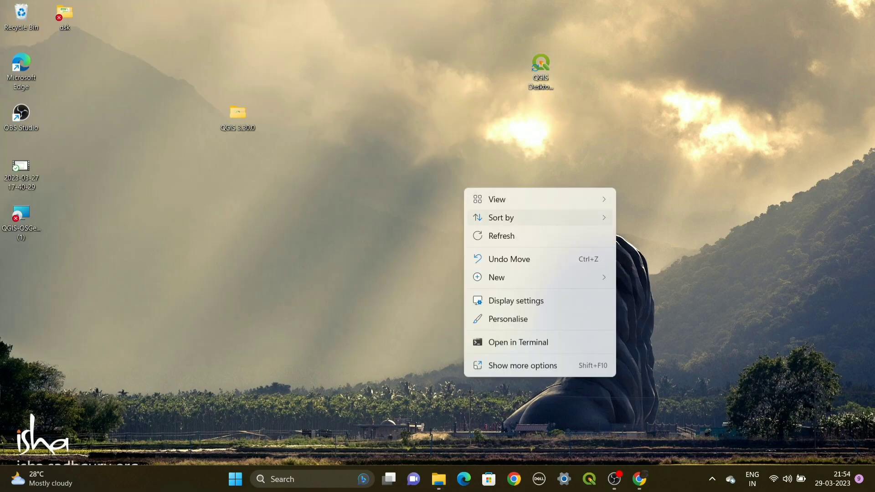
click(501, 235)
right_click(347, 156)
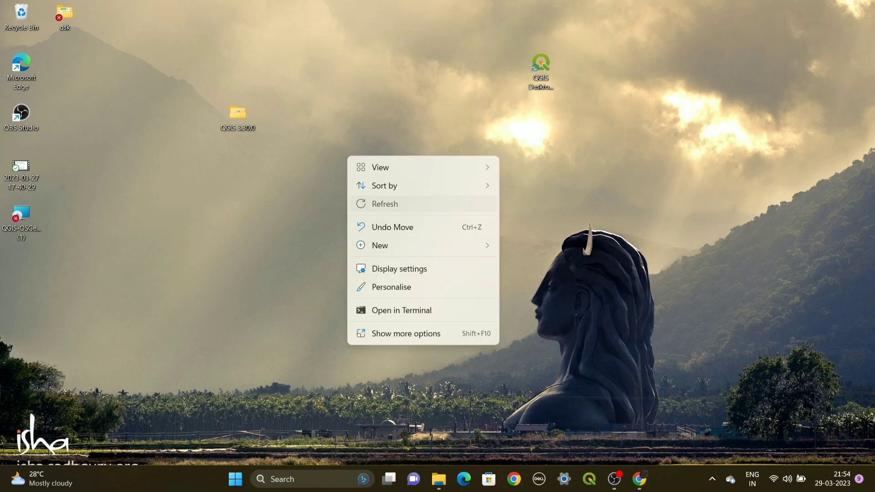
click(387, 203)
drag(540, 66, 108, 119)
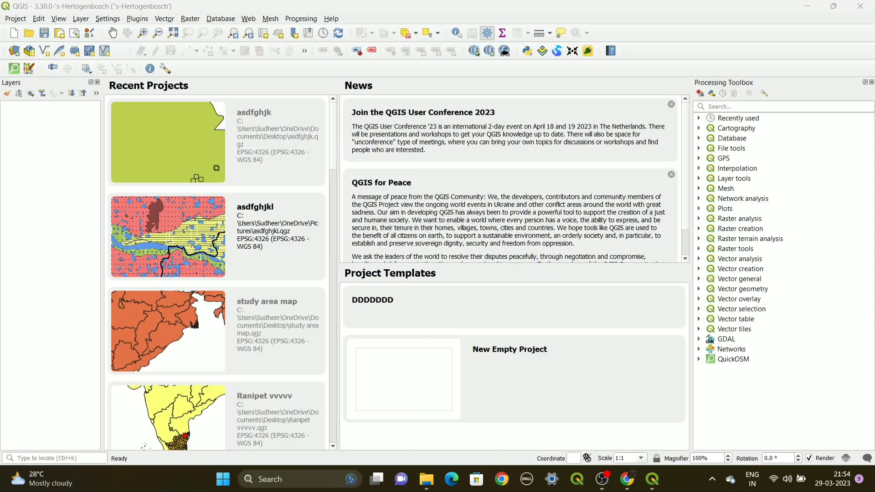
Step: Return the QGIS 3.30.0 folder to the desktop's icon column below the installer and switch back to the QGIS window
drag(365, 237, 339, 174)
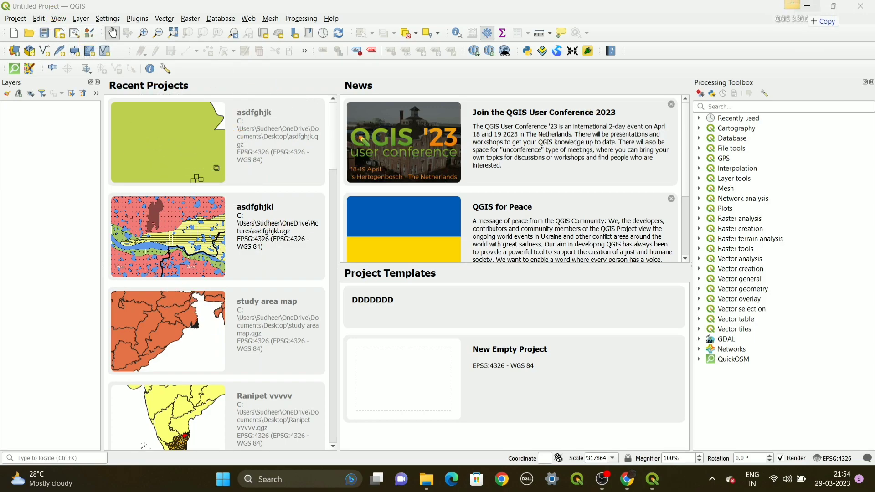
click(807, 6)
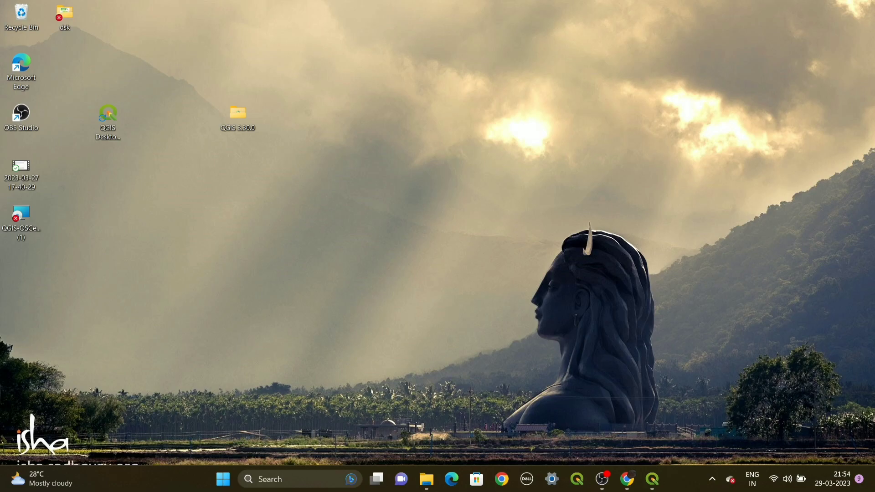
drag(237, 114, 14, 271)
right_click(130, 219)
click(155, 265)
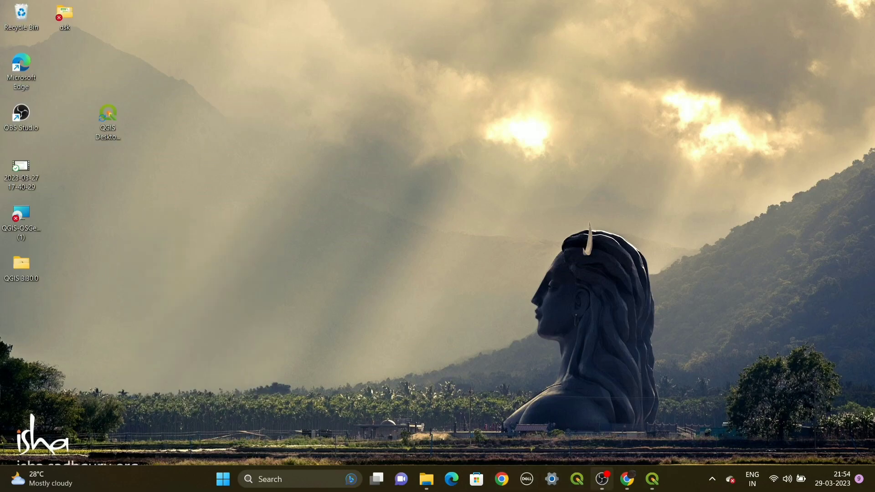
click(652, 478)
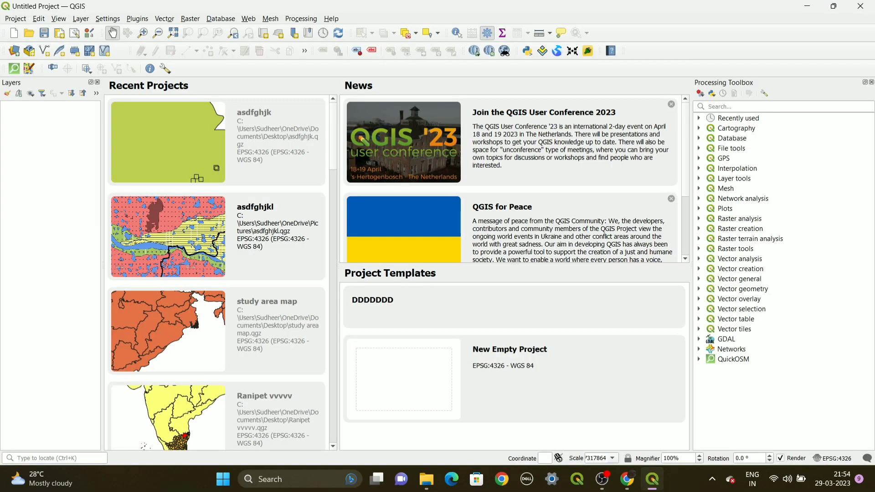